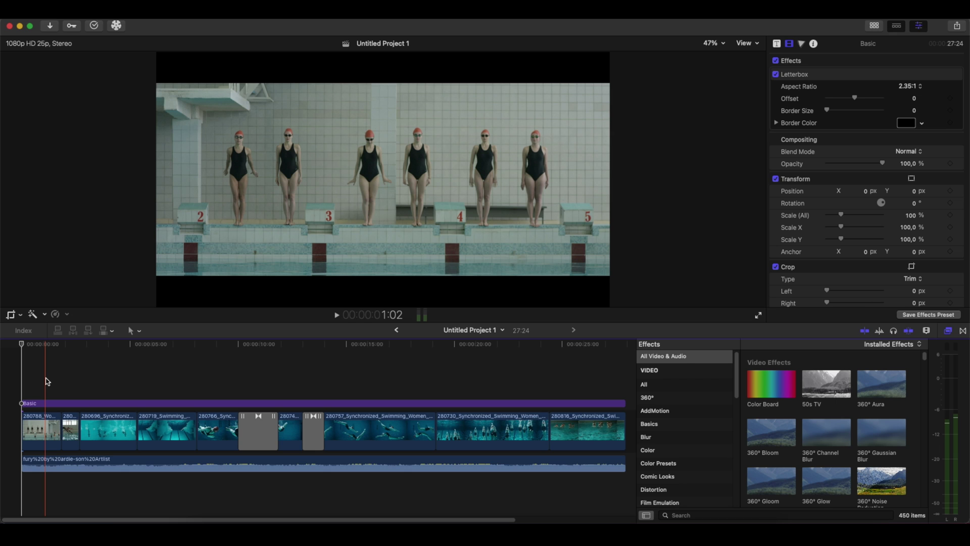
- Play to the dive near 2:17 and blade the music track there
{"action": "key", "text": "space"}
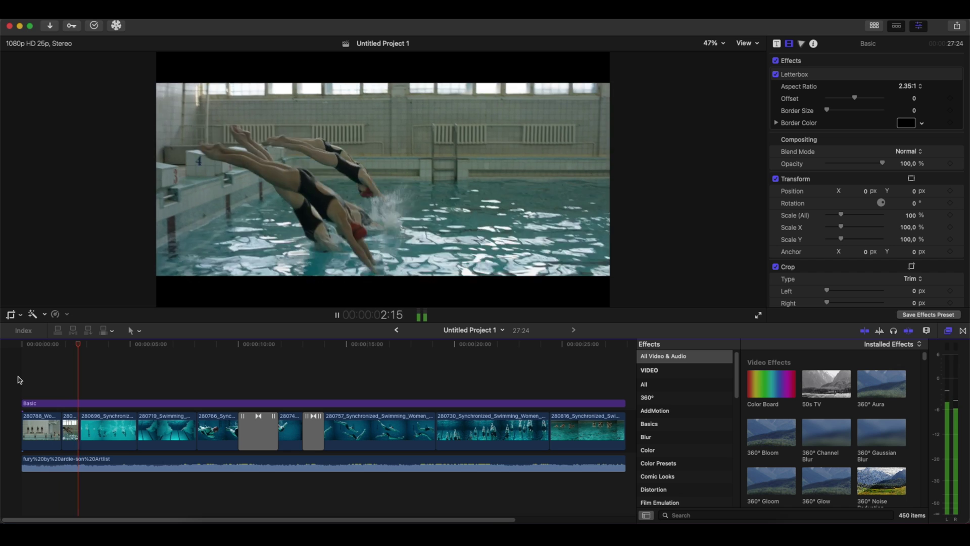
{"action": "key", "text": "space"}
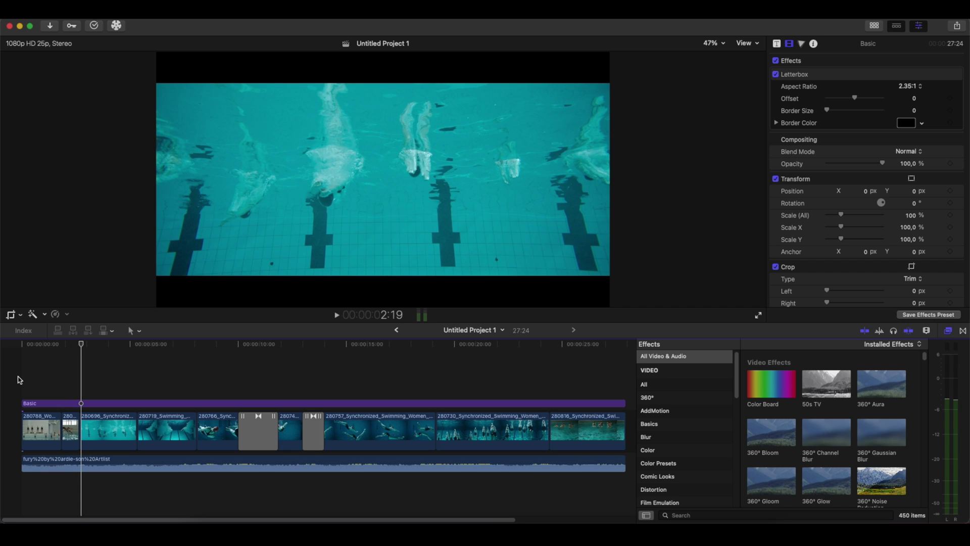
{"action": "left_click", "coordinate": [80, 388]}
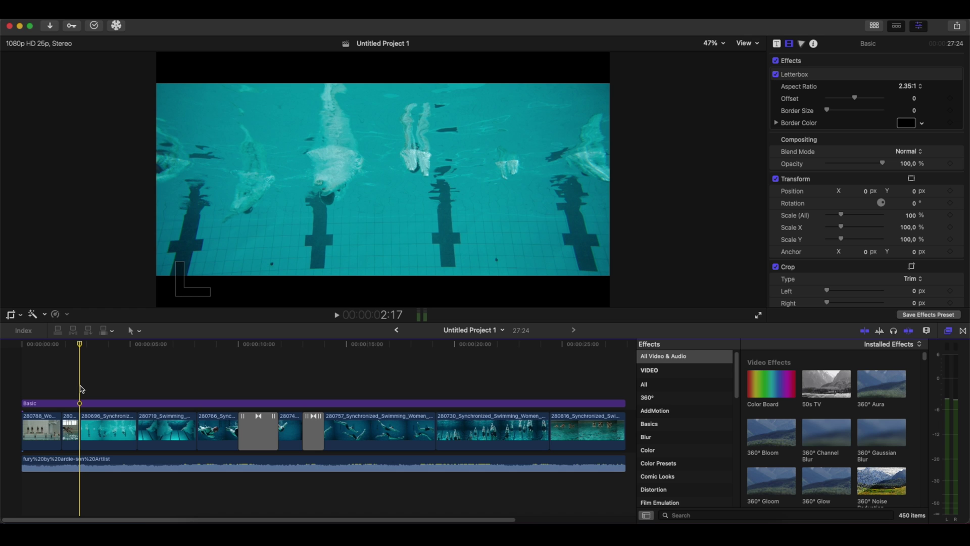
{"action": "key", "text": "b"}
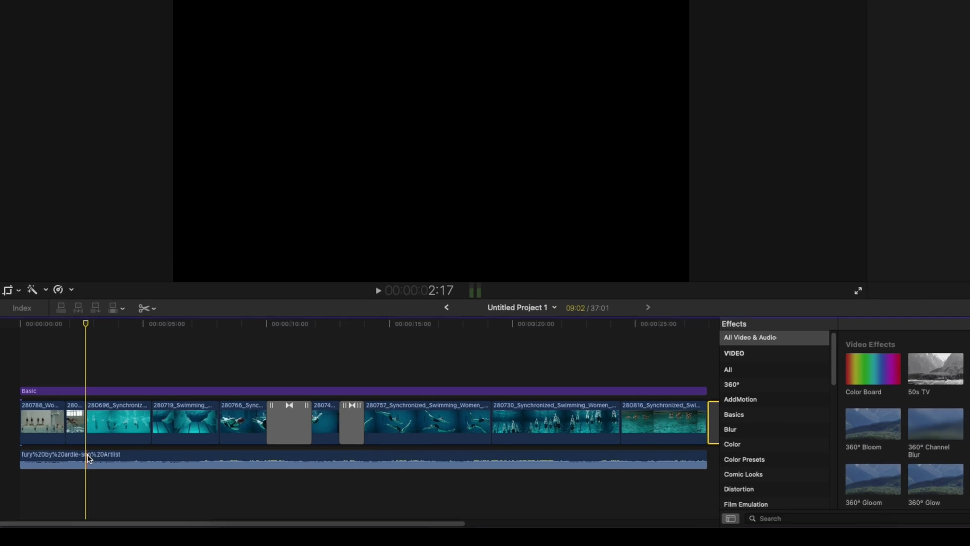
{"action": "left_click", "coordinate": [86, 457]}
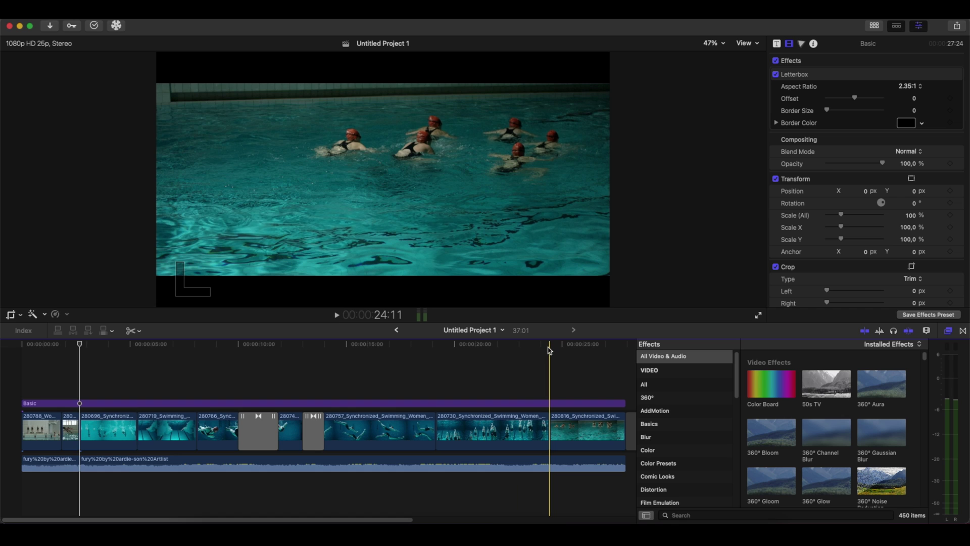
- Blade the music again where the last swimming clip starts (~24 s) and select the middle section
{"action": "left_click", "coordinate": [549, 350]}
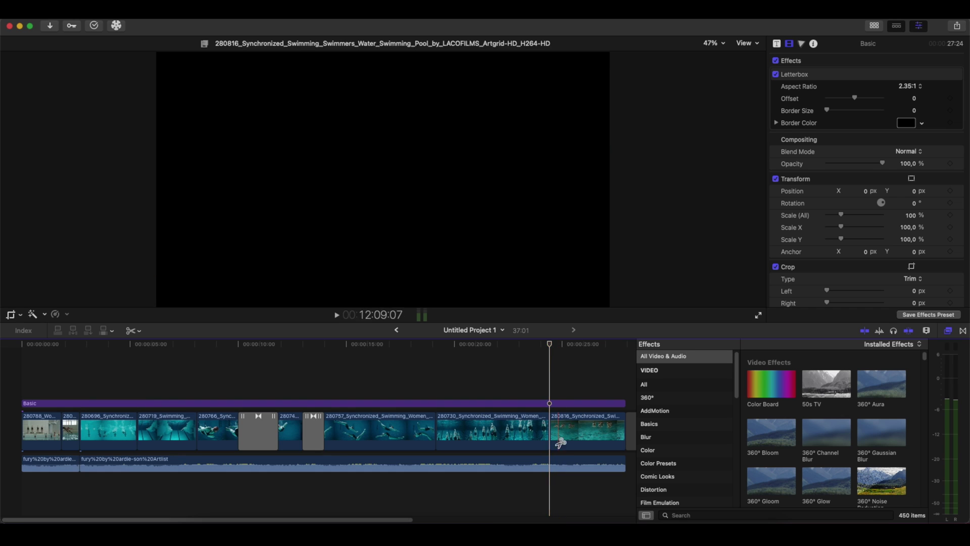
{"action": "left_click", "coordinate": [551, 460]}
{"action": "key", "text": "a"}
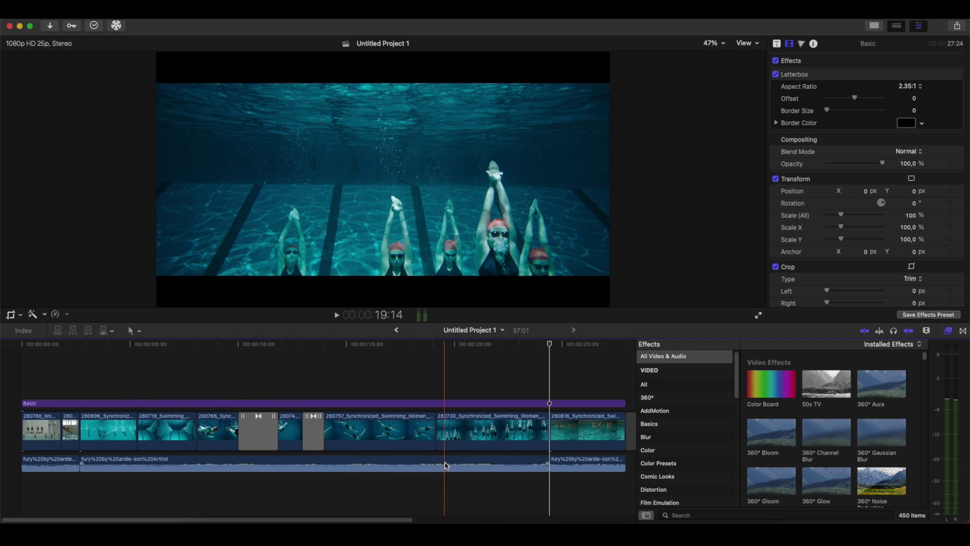
{"action": "left_click", "coordinate": [351, 464]}
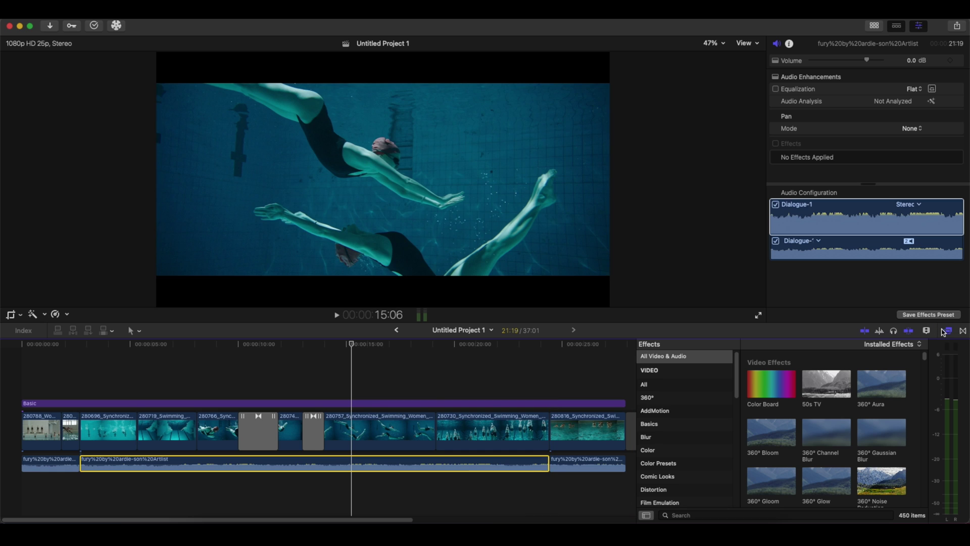
- Apply the Muffled effect to the middle music section and check its Muffled Clean preset
{"action": "left_click", "coordinate": [705, 516]}
{"action": "type", "text": "muff"}
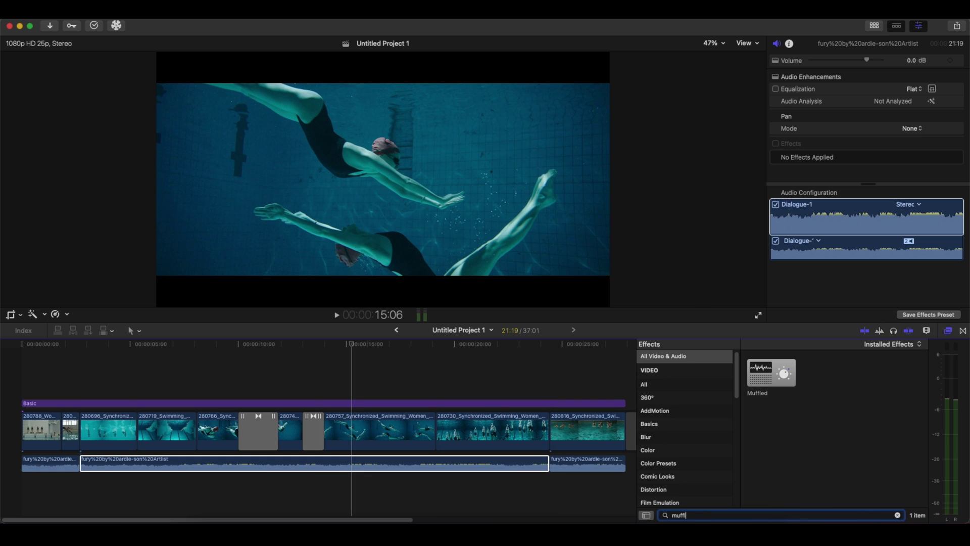
{"action": "left_click_drag", "start_coordinate": [773, 378], "coordinate": [412, 429]}
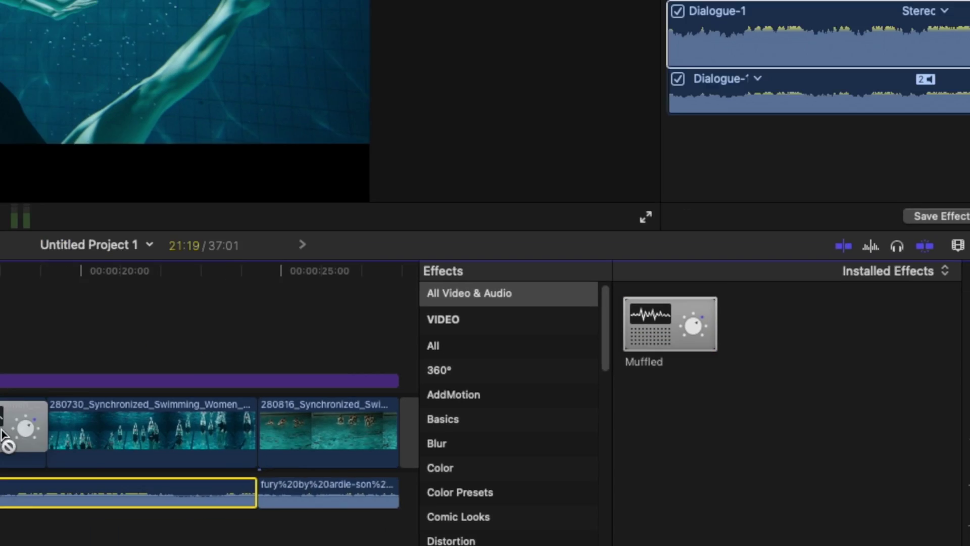
{"action": "left_click_drag", "start_coordinate": [2, 435], "coordinate": [0, 491]}
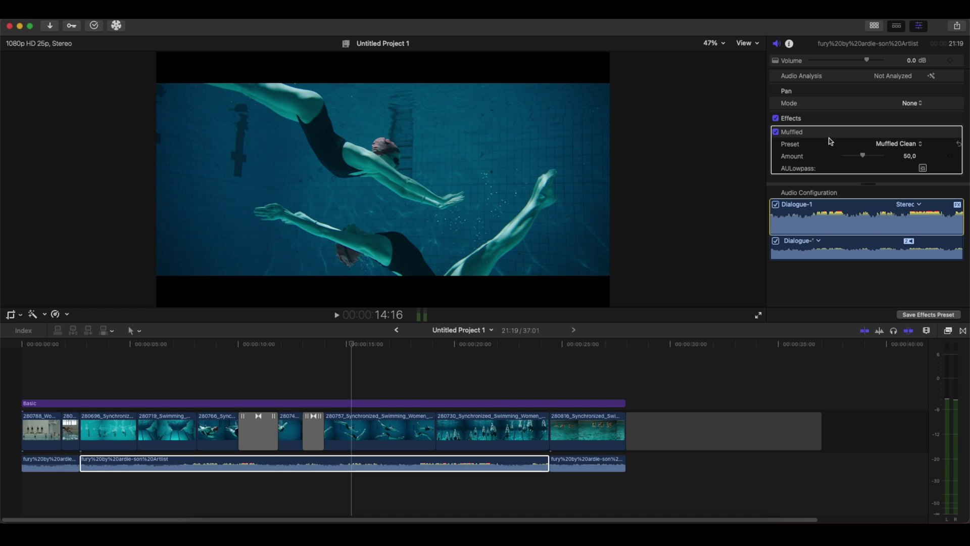
{"action": "left_click", "coordinate": [895, 145]}
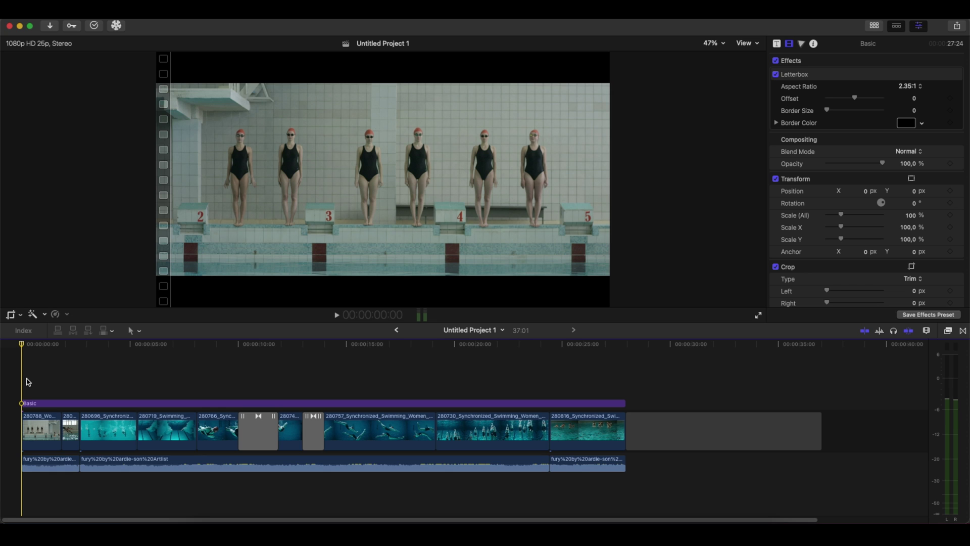
- Re-enable Muffled on the middle music section and play back the opening of the edit
{"action": "key", "text": "space"}
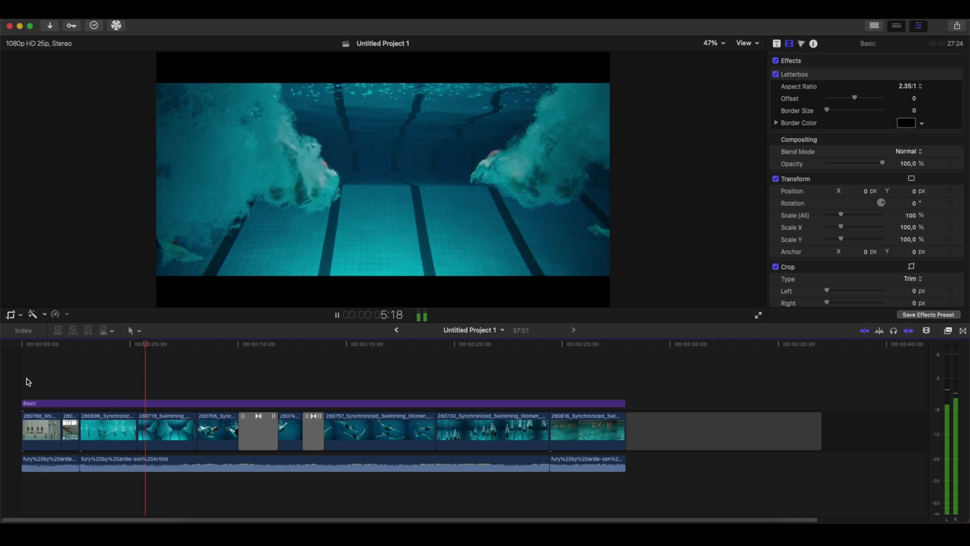
{"action": "left_click", "coordinate": [81, 463]}
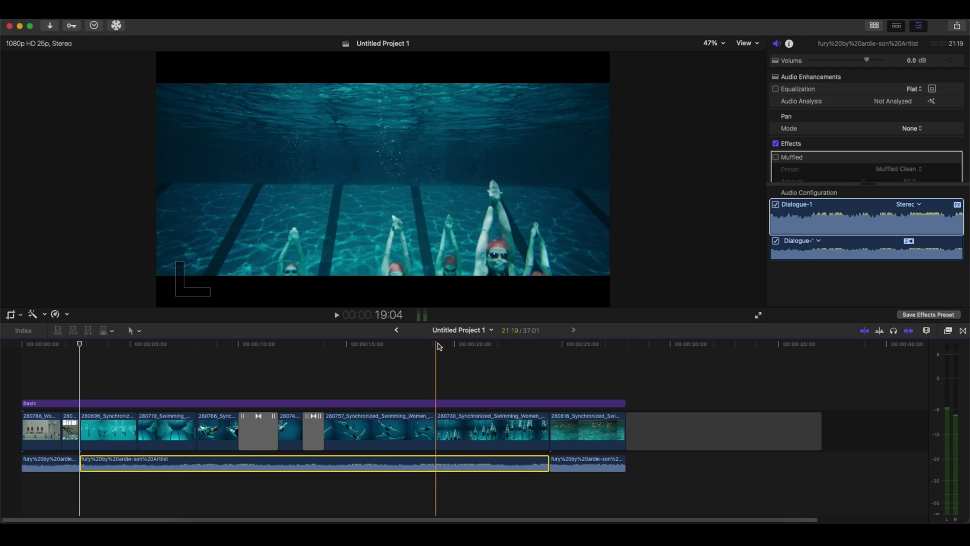
{"action": "left_click", "coordinate": [776, 157]}
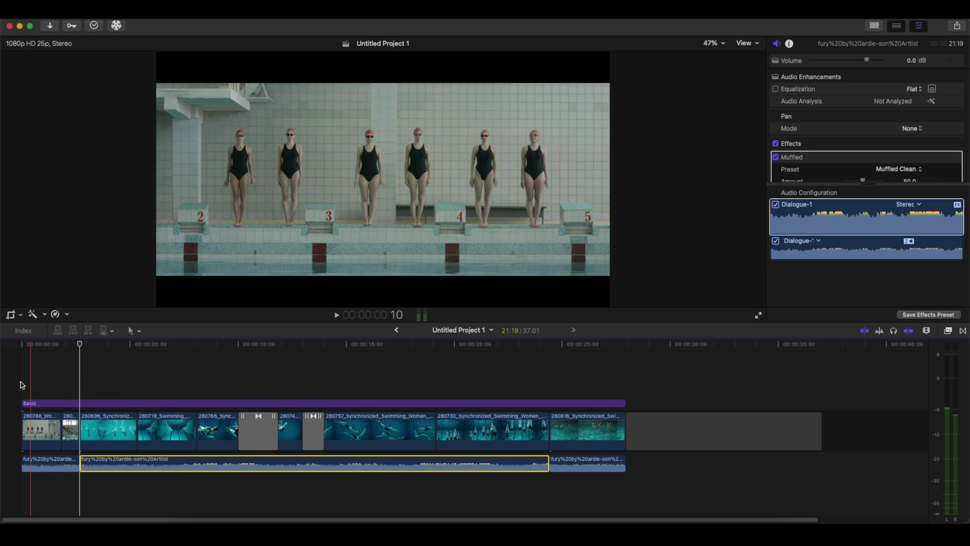
{"action": "left_click", "coordinate": [22, 385]}
{"action": "key", "text": "space"}
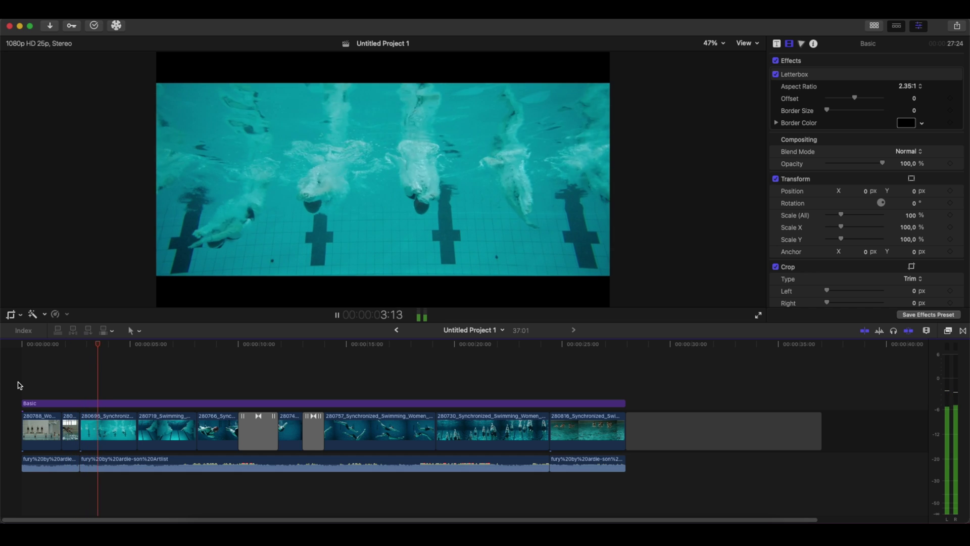
{"action": "key", "text": "space"}
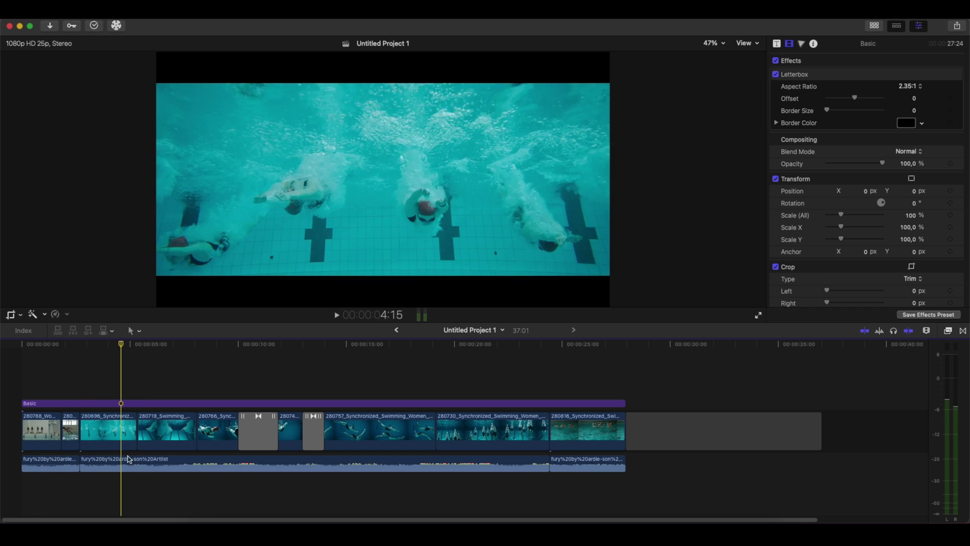
- Raise the Muffled Amount on the middle music section to 80
{"action": "left_click", "coordinate": [128, 459]}
{"action": "scroll", "coordinate": [859, 167], "scroll_direction": "down", "scroll_amount": 1}
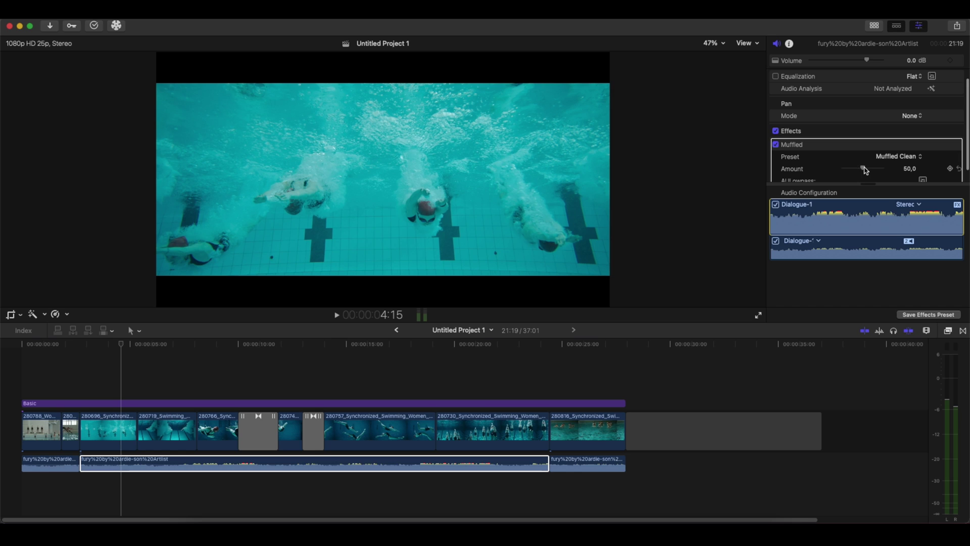
{"action": "left_click_drag", "start_coordinate": [865, 170], "coordinate": [877, 173]}
- Lower the middle music section's volume in the timeline and play the edit from the start
{"action": "left_click", "coordinate": [122, 399]}
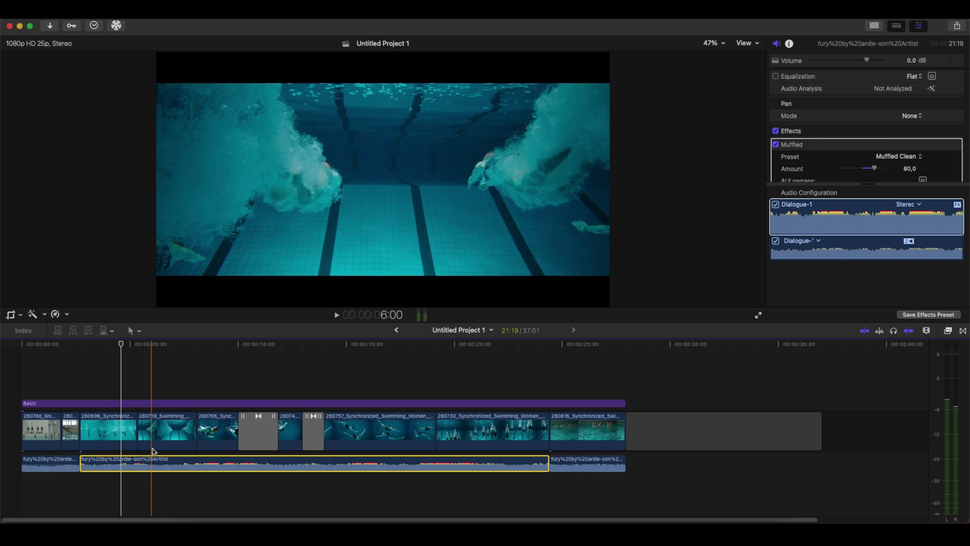
{"action": "left_click_drag", "start_coordinate": [162, 461], "coordinate": [163, 460]}
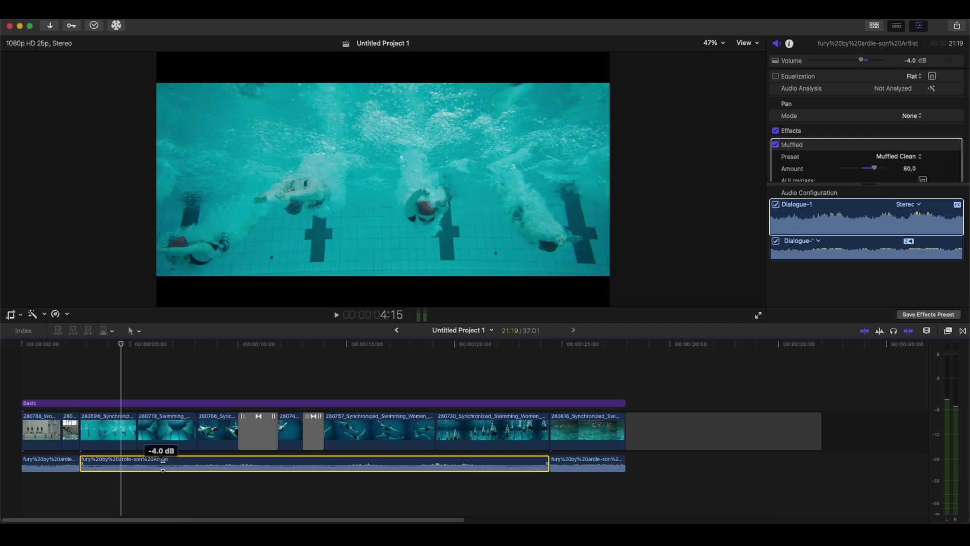
{"action": "left_click", "coordinate": [25, 381]}
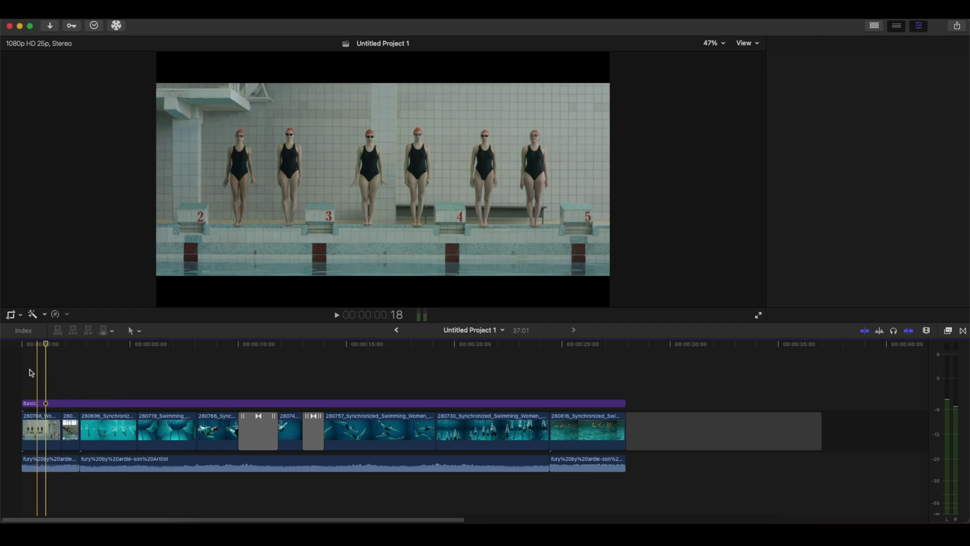
{"action": "key", "text": "space"}
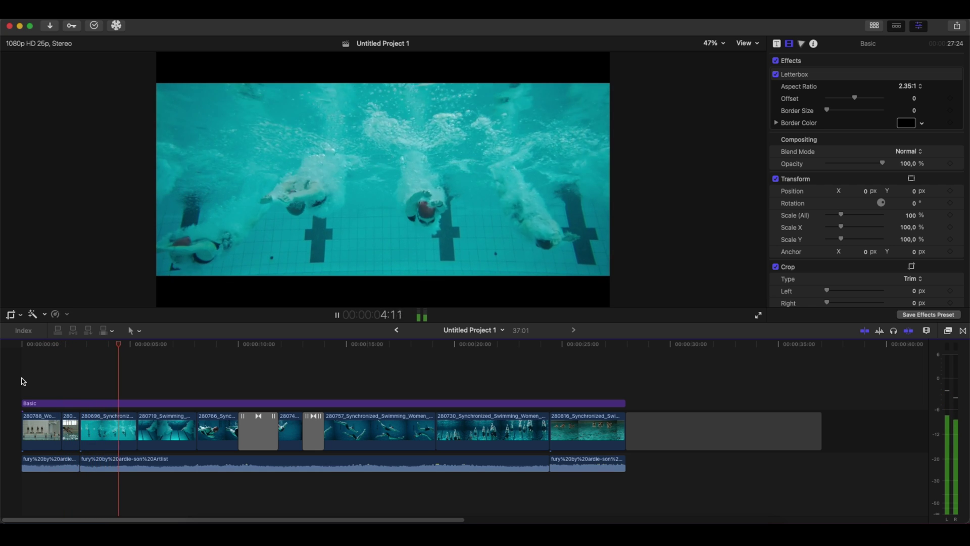
{"action": "key", "text": "space"}
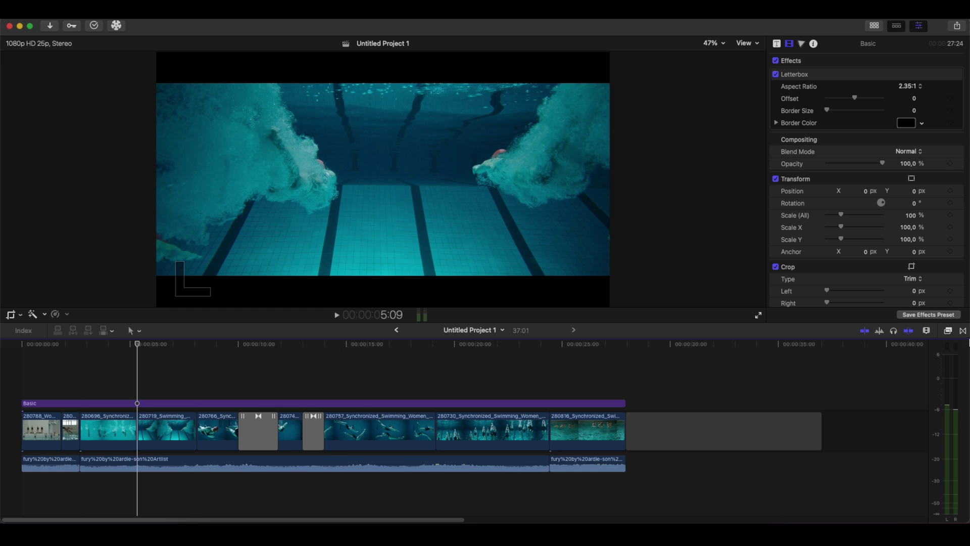
- Add Cross Dissolve transitions at both music cuts around the muffled section
{"action": "left_click", "coordinate": [964, 332]}
{"action": "left_click", "coordinate": [779, 375]}
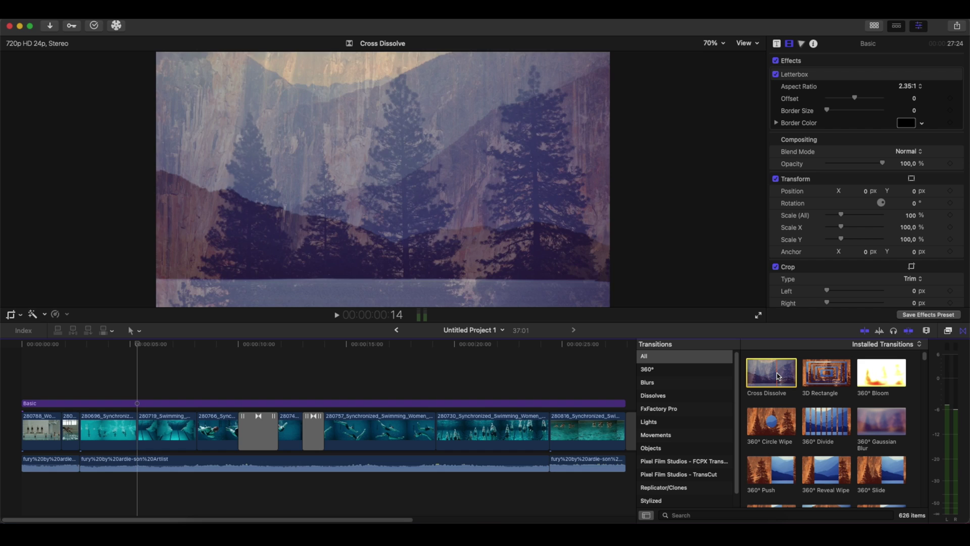
{"action": "left_click_drag", "start_coordinate": [779, 377], "coordinate": [91, 465]}
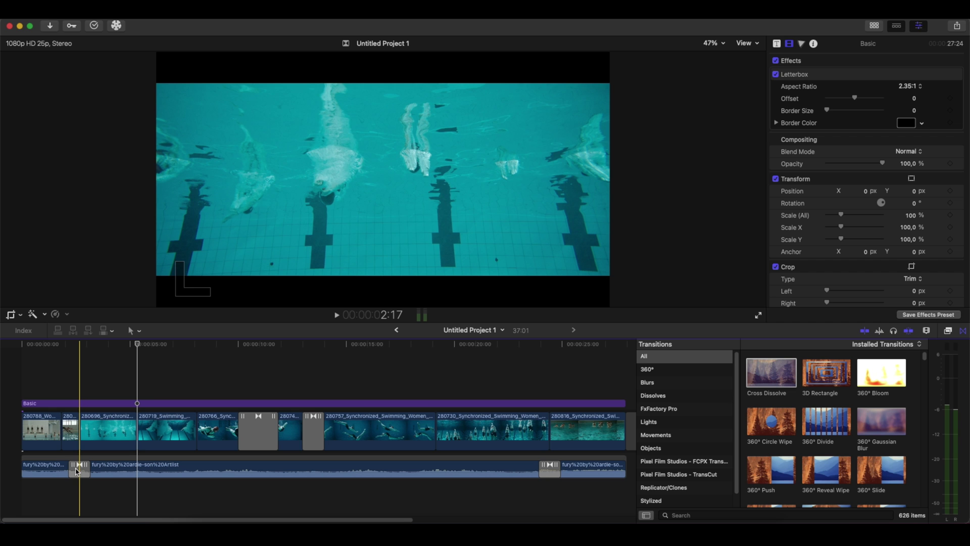
- Lengthen the first audio cross dissolve by dragging its edge
{"action": "left_click", "coordinate": [76, 471]}
{"action": "key", "text": "ctrl+super+5"}
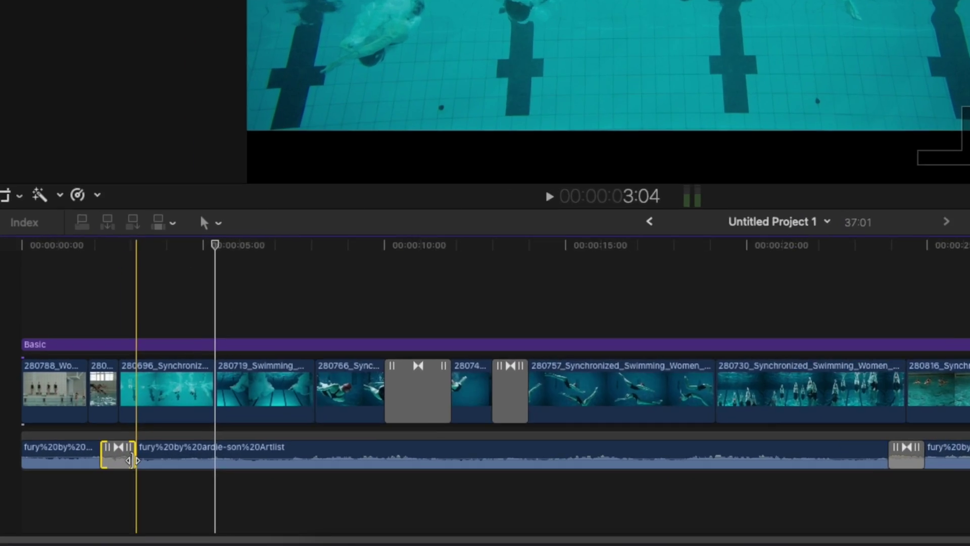
{"action": "left_click_drag", "start_coordinate": [85, 472], "coordinate": [85, 472]}
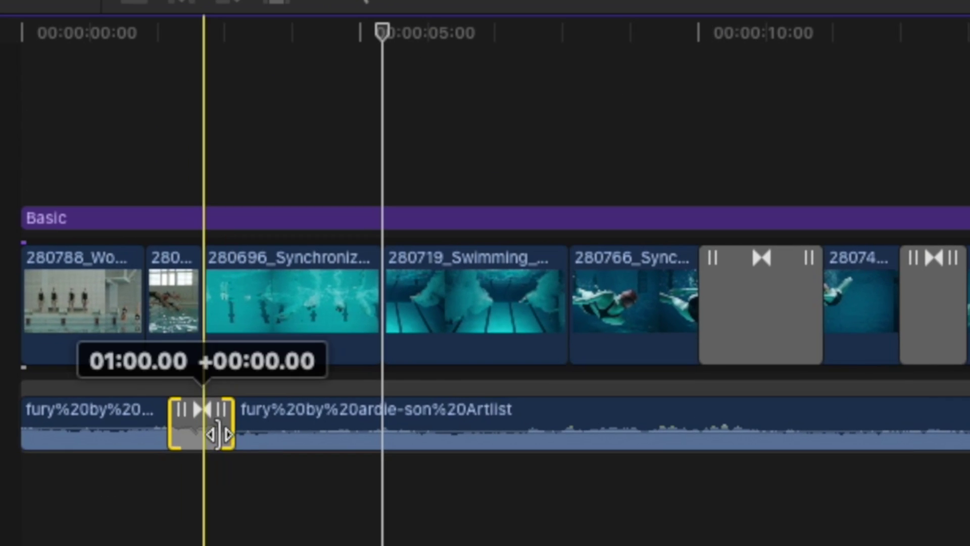
{"action": "left_click_drag", "start_coordinate": [218, 435], "coordinate": [202, 432]}
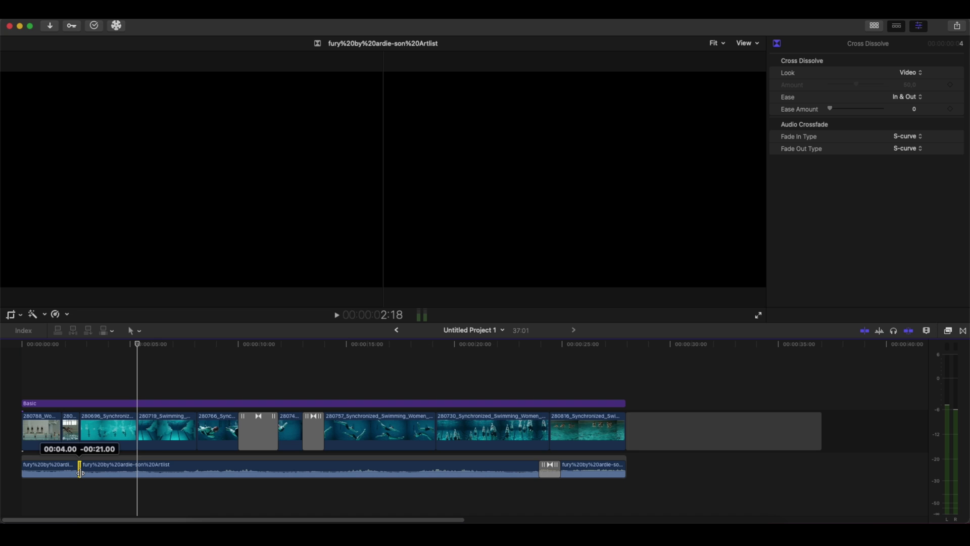
{"action": "left_click_drag", "start_coordinate": [79, 472], "coordinate": [80, 471]}
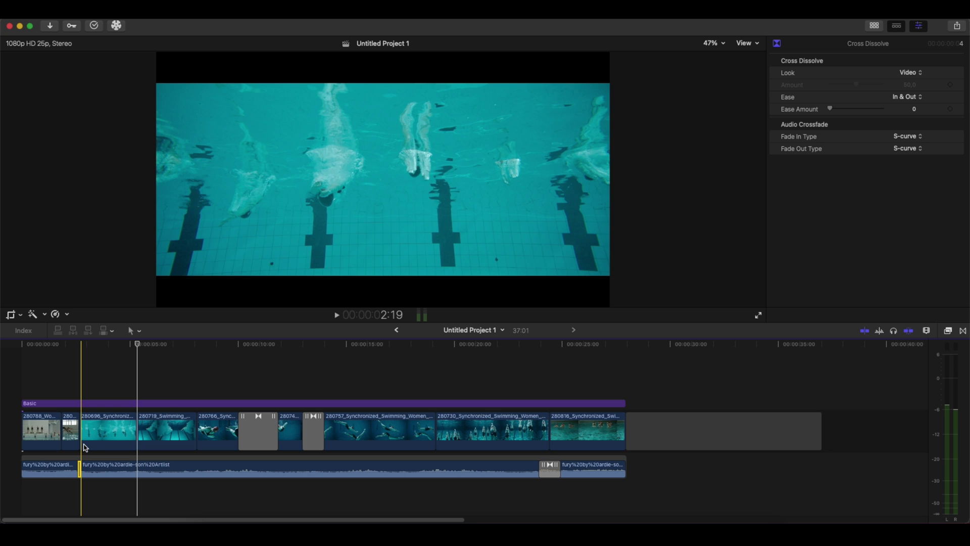
{"action": "left_click", "coordinate": [56, 366]}
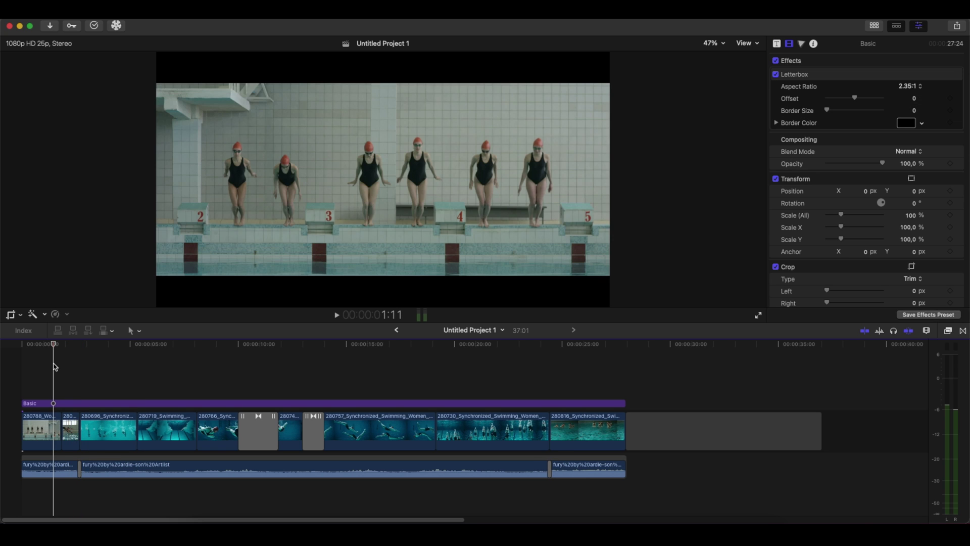
{"action": "key", "text": "space"}
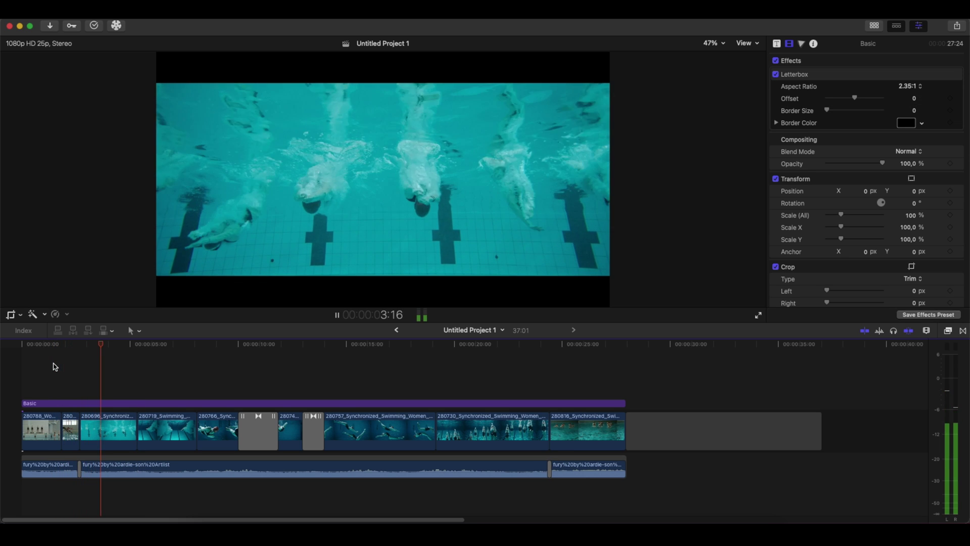
{"action": "key", "text": "space"}
{"action": "key", "text": "Home"}
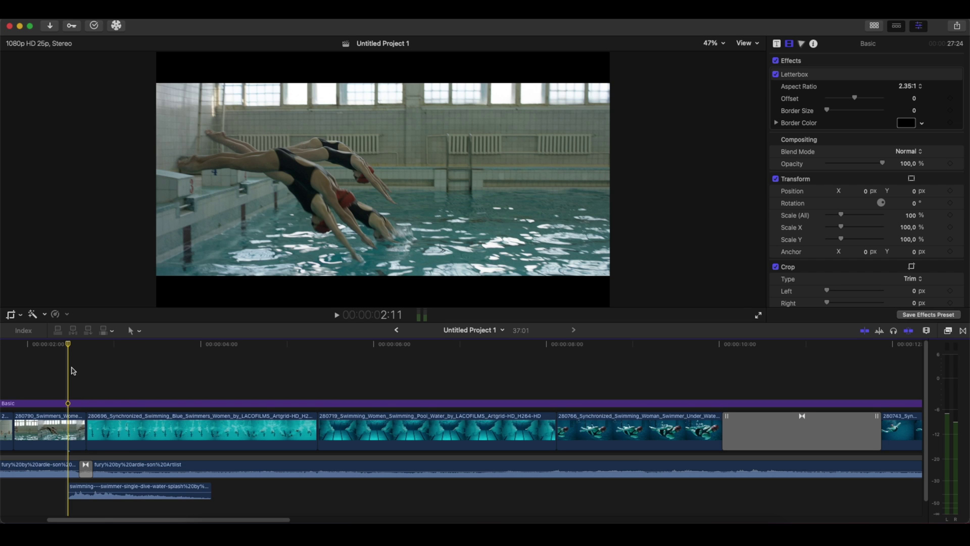
{"action": "key", "text": "space"}
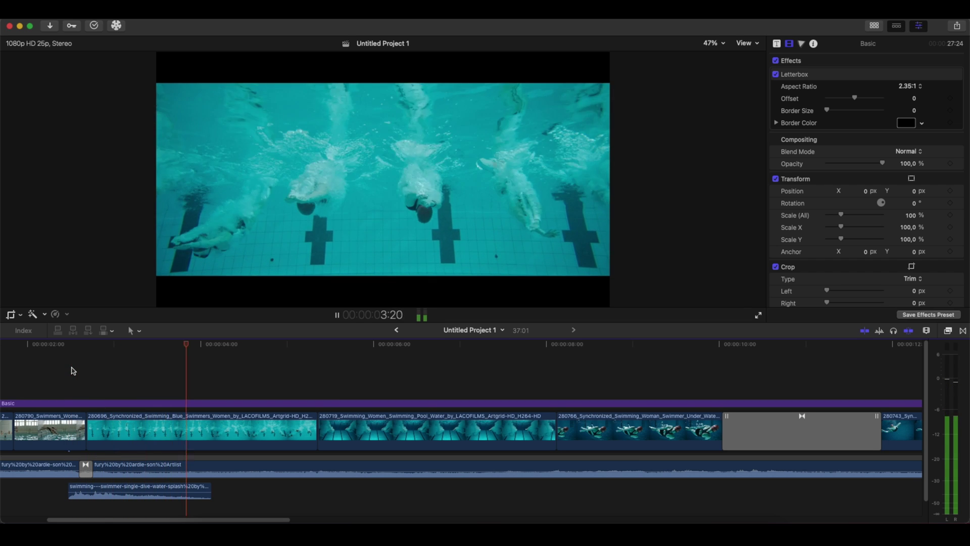
{"action": "key", "text": "space"}
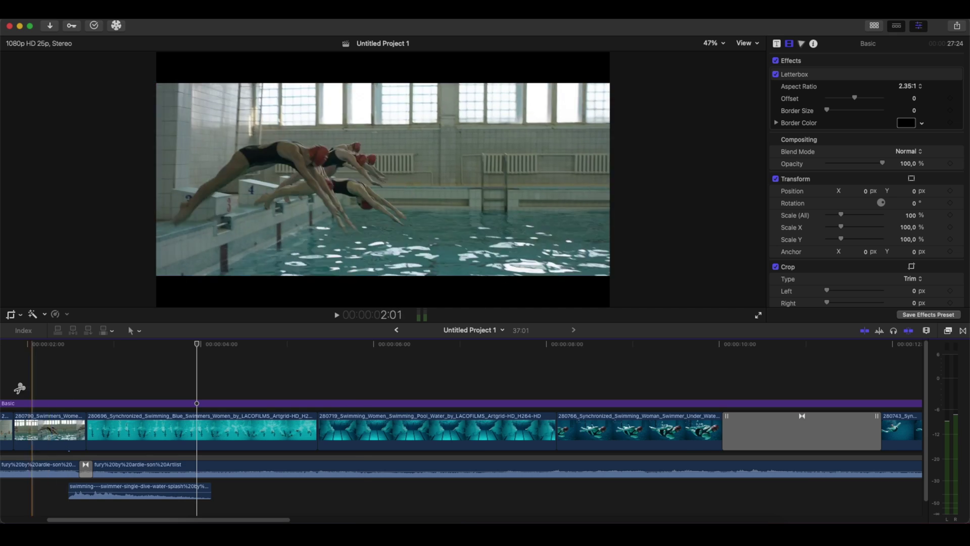
- Blade the dive splash sound into two pieces
{"action": "scroll", "coordinate": [19, 388], "scroll_direction": "left", "scroll_amount": 5}
{"action": "key", "text": "b"}
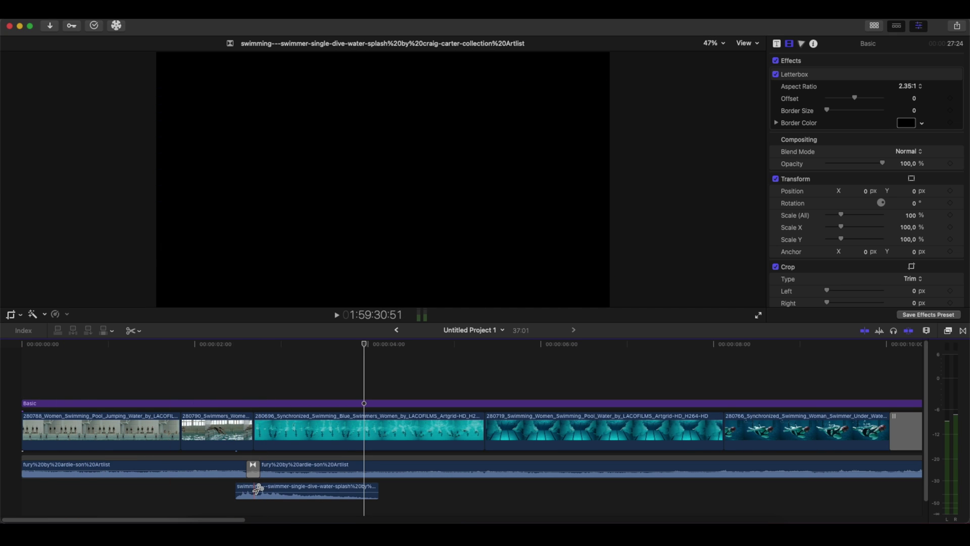
{"action": "left_click", "coordinate": [257, 488]}
{"action": "key", "text": "a"}
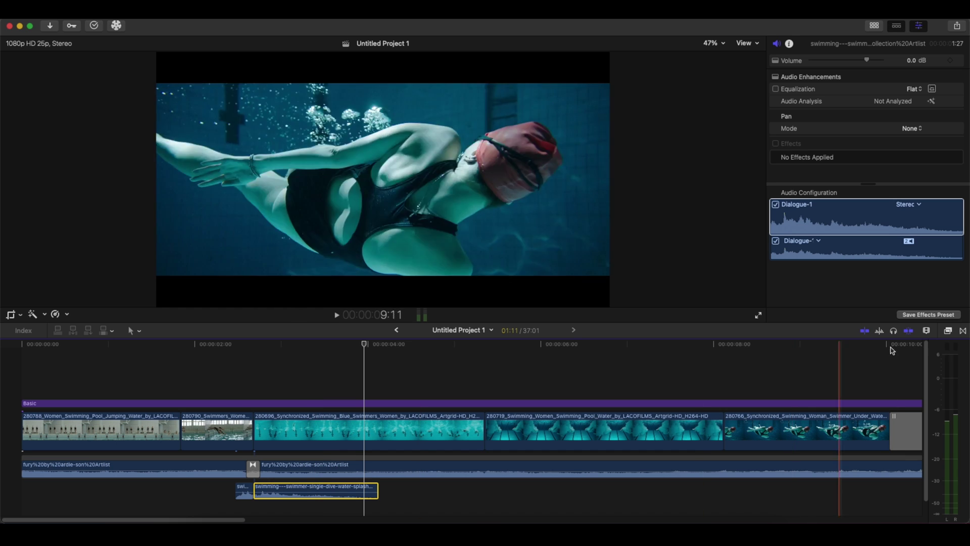
- Apply the Muffled effect to the second splash piece at amount 70
{"action": "key", "text": "super+5"}
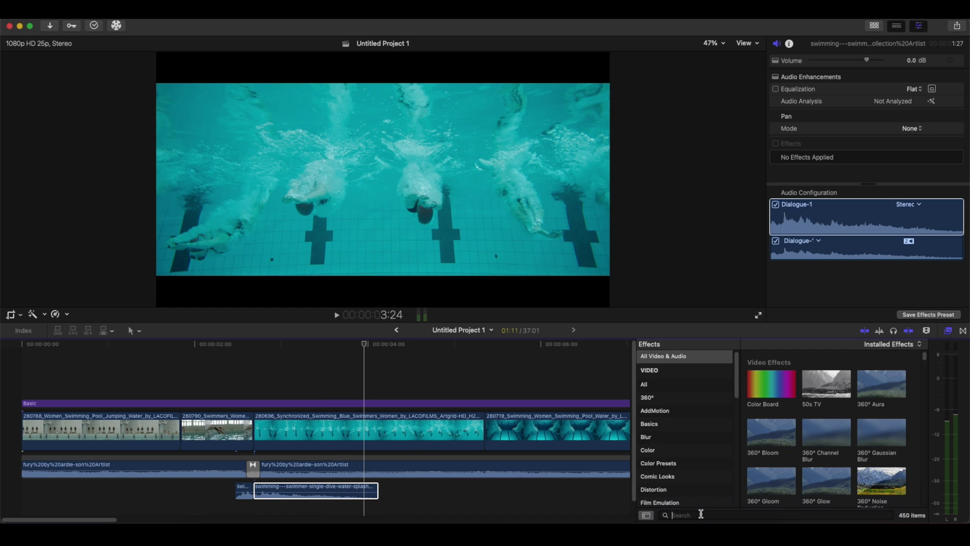
{"action": "type", "text": "muffled"}
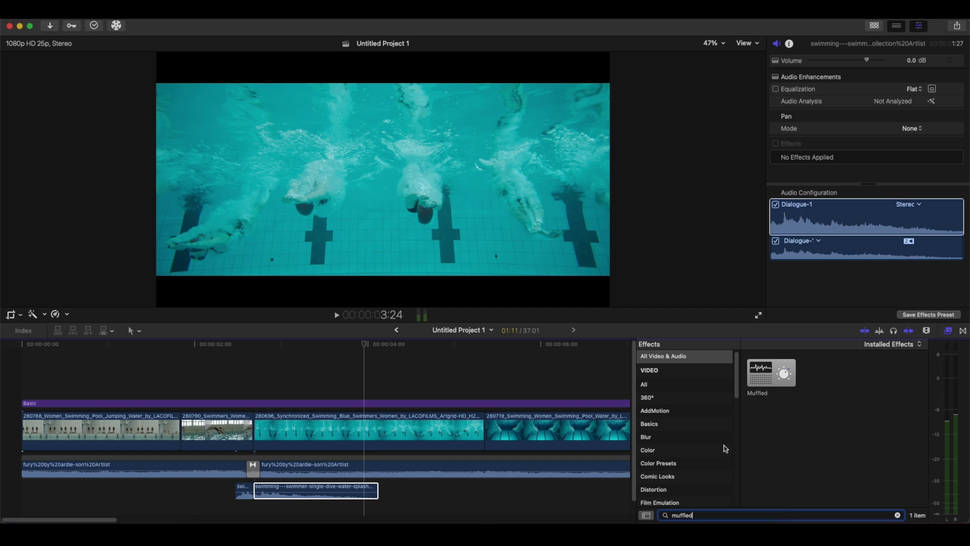
{"action": "left_click_drag", "start_coordinate": [360, 489], "coordinate": [360, 489]}
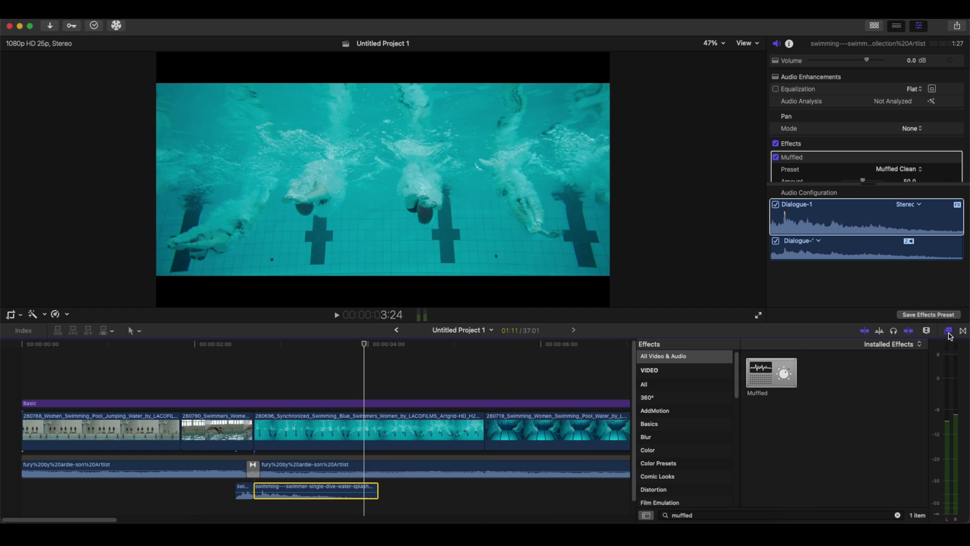
{"action": "key", "text": "super+5"}
{"action": "scroll", "coordinate": [875, 172], "scroll_direction": "down", "scroll_amount": 1}
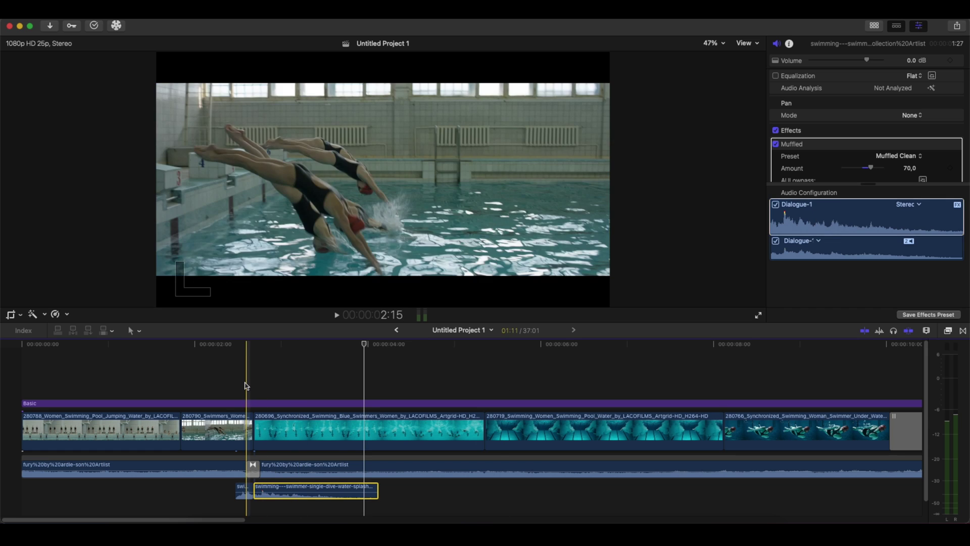
{"action": "left_click", "coordinate": [228, 378]}
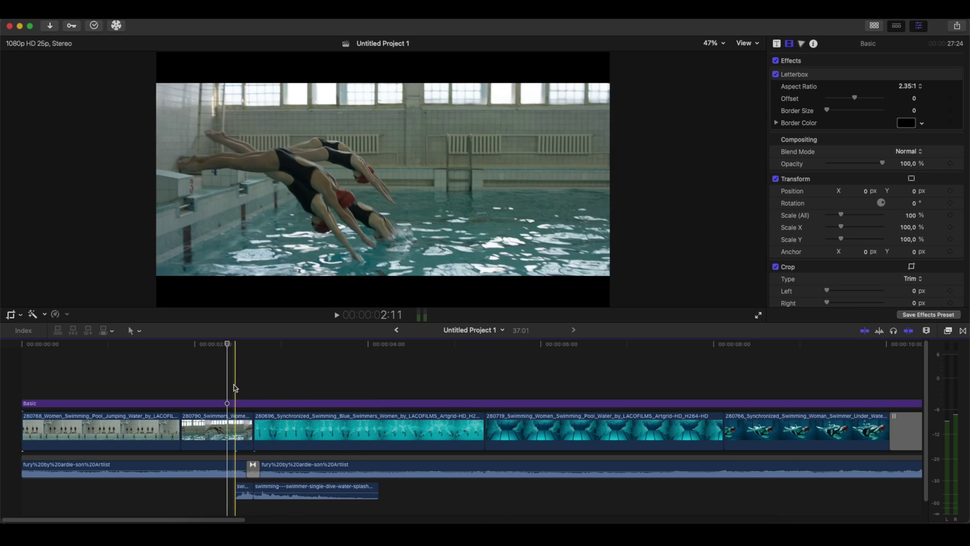
- Add a Cross Dissolve at the splash cut, delete the extra one, and adjust its length
{"action": "left_click", "coordinate": [332, 374]}
{"action": "left_click", "coordinate": [963, 330]}
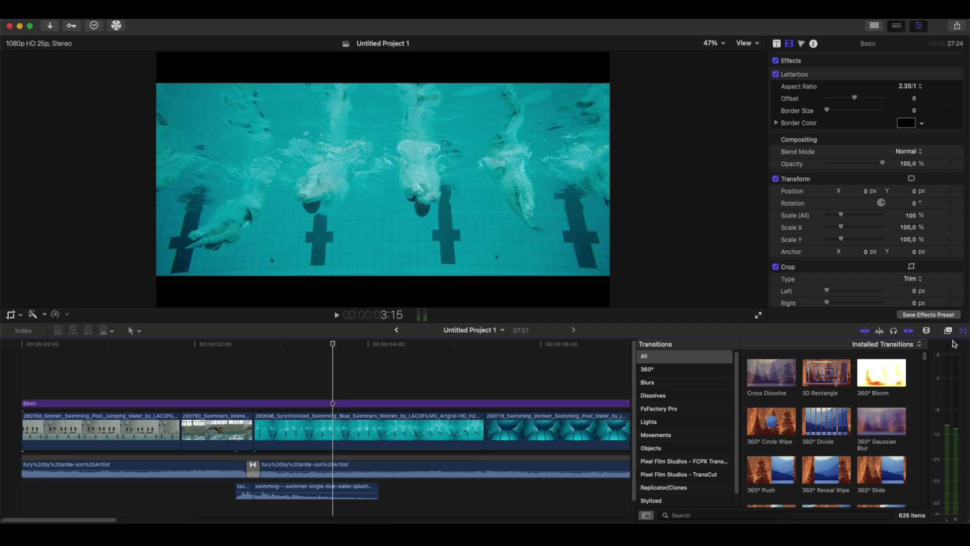
{"action": "left_click_drag", "start_coordinate": [776, 383], "coordinate": [253, 493]}
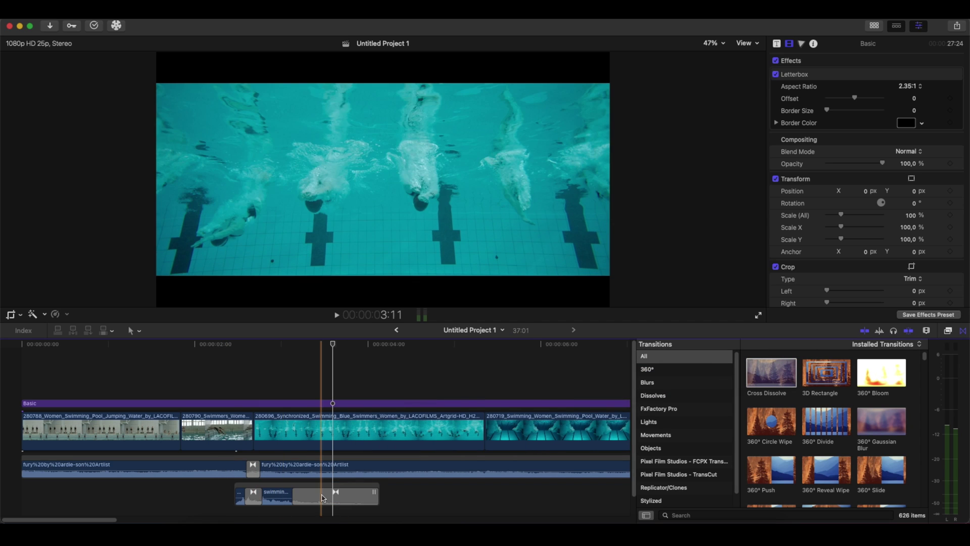
{"action": "left_click", "coordinate": [323, 497]}
{"action": "key", "text": "Delete"}
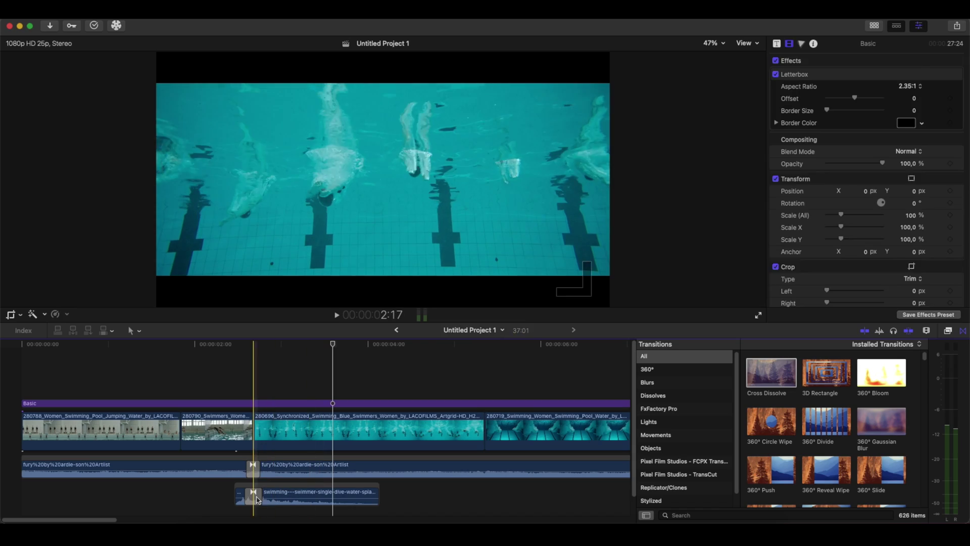
{"action": "left_click", "coordinate": [254, 494]}
{"action": "left_click_drag", "start_coordinate": [260, 498], "coordinate": [256, 498]}
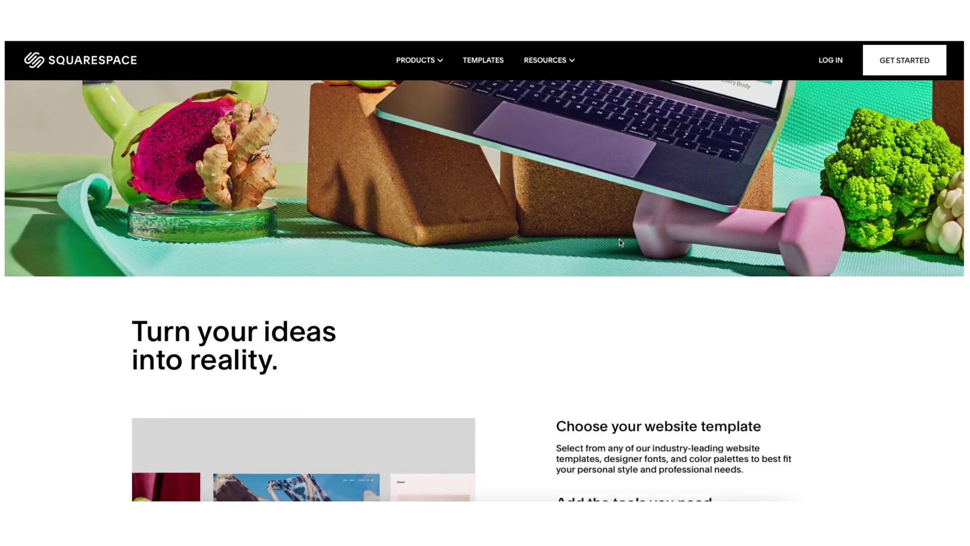
- Scroll down the Squarespace homepage to the 'Create a website.' section
{"action": "scroll", "coordinate": [622, 243], "scroll_direction": "down", "scroll_amount": 3}
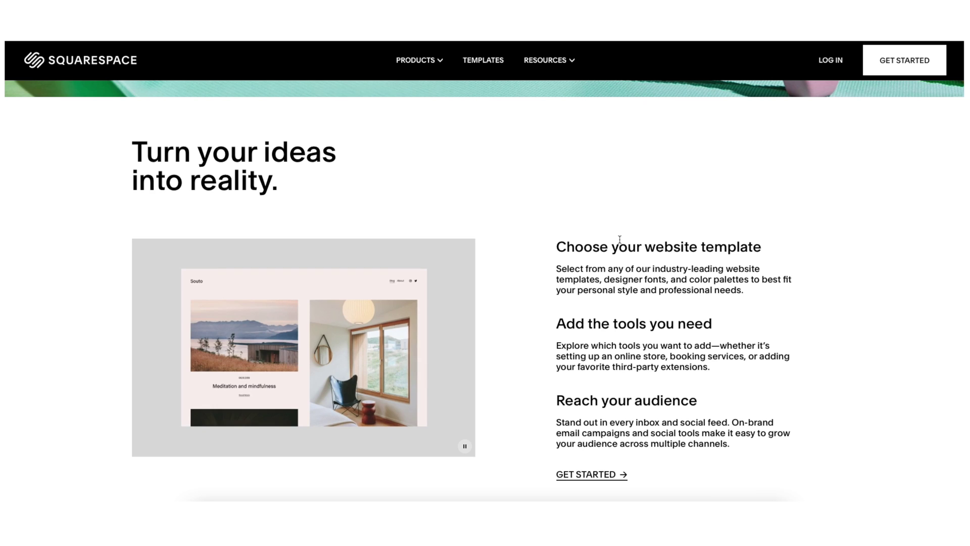
{"action": "scroll", "coordinate": [619, 239], "scroll_direction": "down", "scroll_amount": 5}
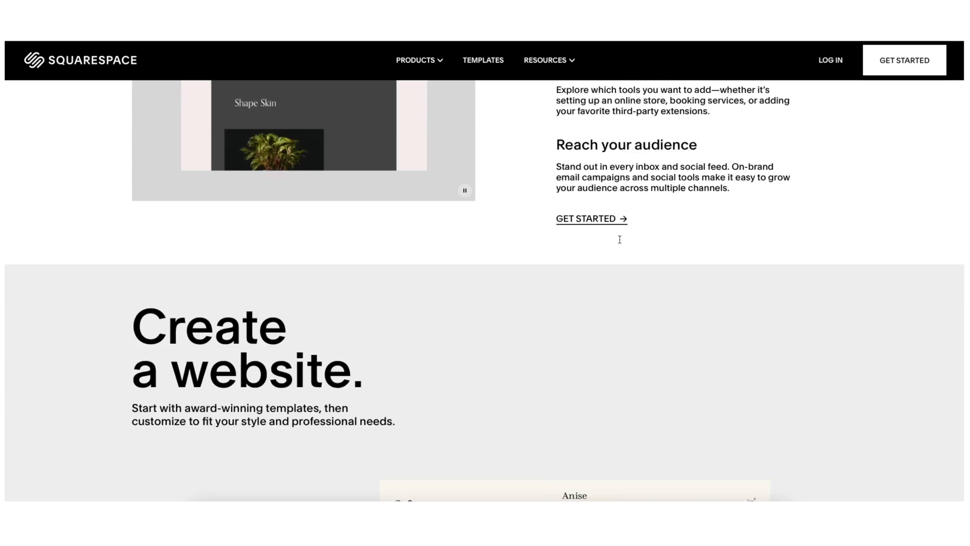
{"action": "scroll", "coordinate": [619, 239], "scroll_direction": "down", "scroll_amount": 5}
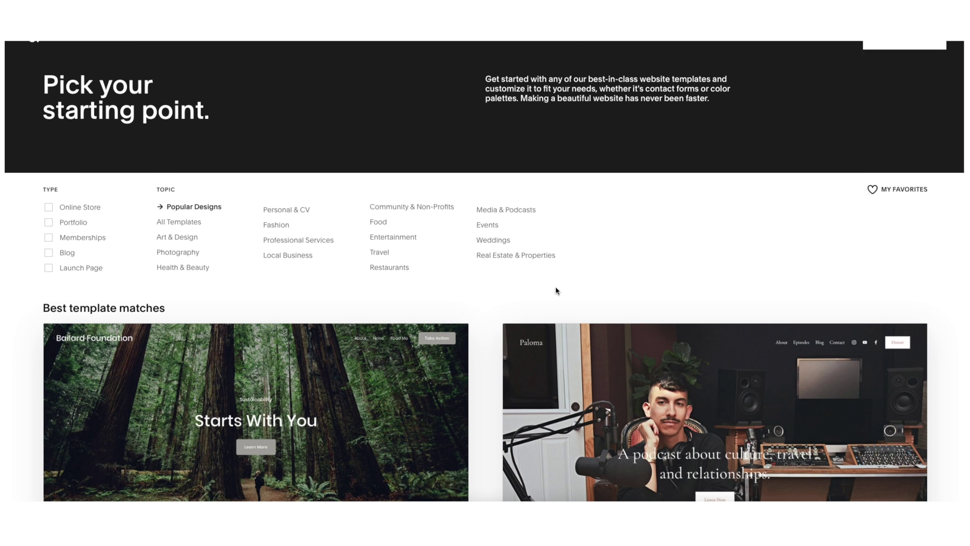
- Scroll through the Best template matches grid, starting from Bailard and Paloma
{"action": "scroll", "coordinate": [556, 288], "scroll_direction": "down", "scroll_amount": 5}
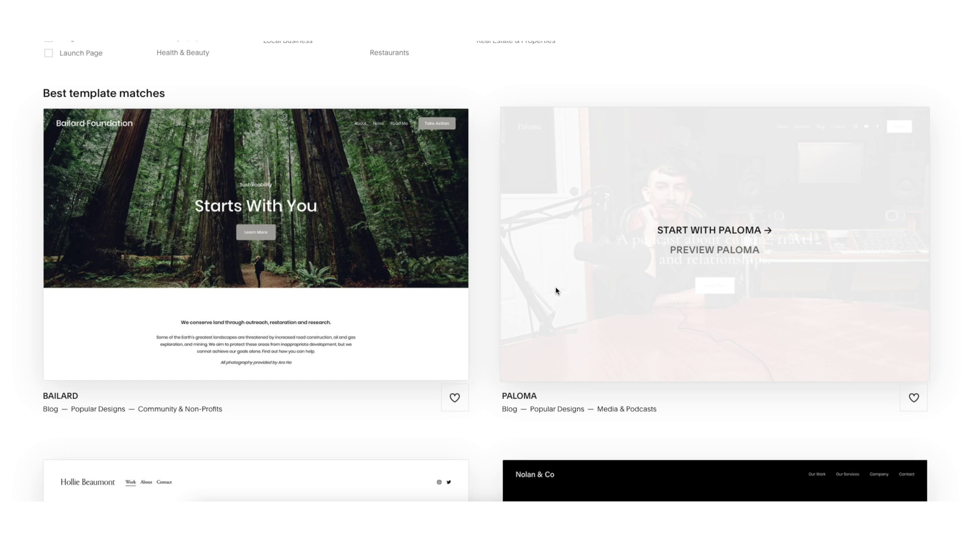
{"action": "scroll", "coordinate": [556, 286], "scroll_direction": "down", "scroll_amount": 7}
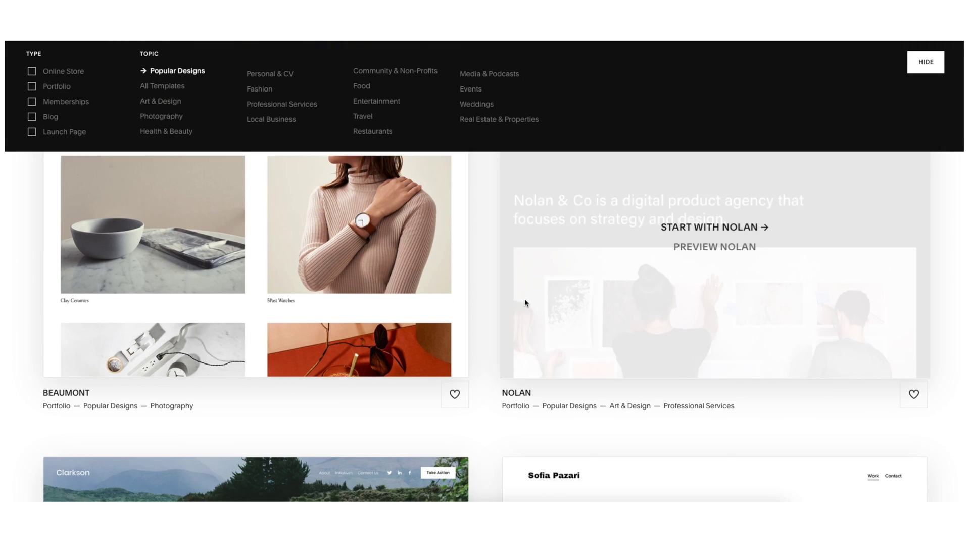
{"action": "scroll", "coordinate": [525, 298], "scroll_direction": "down", "scroll_amount": 15}
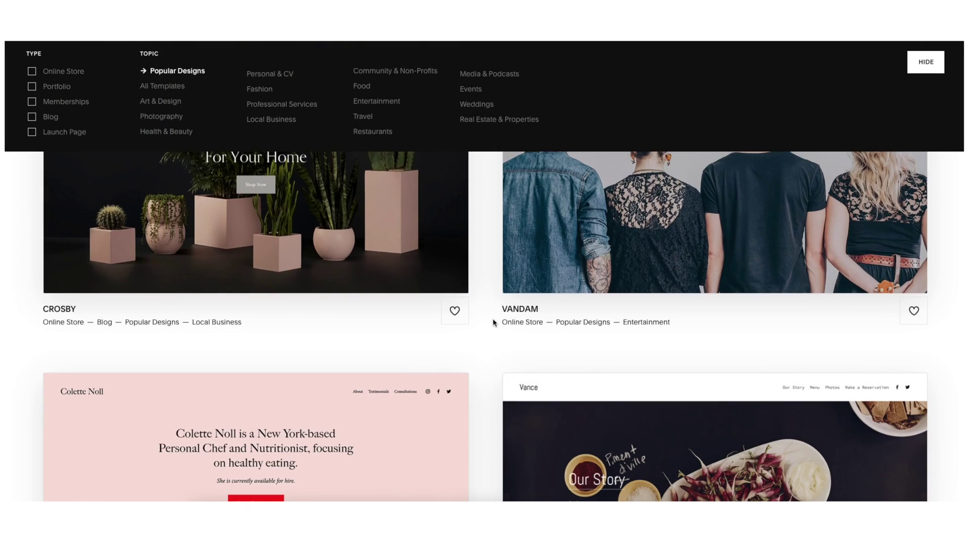
{"action": "scroll", "coordinate": [493, 319], "scroll_direction": "down", "scroll_amount": 11}
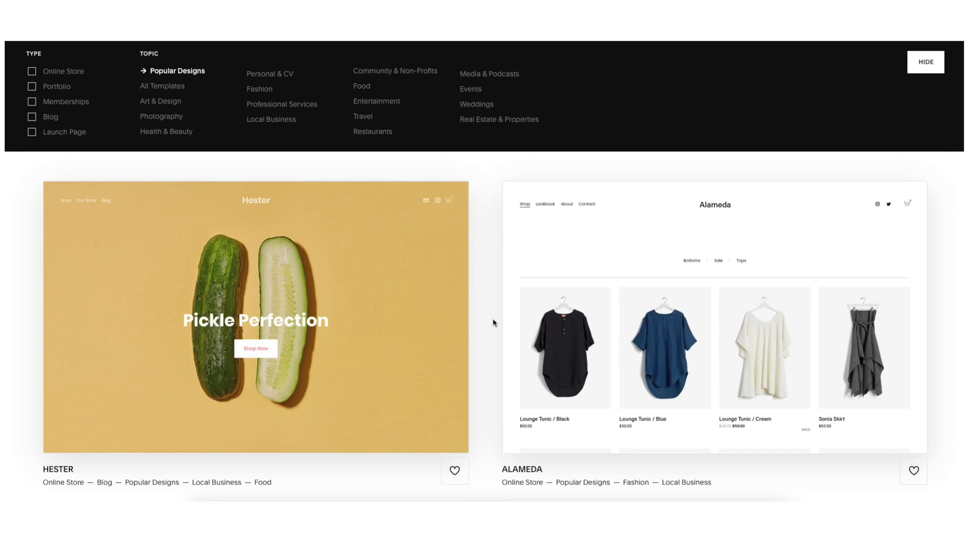
{"action": "scroll", "coordinate": [493, 322], "scroll_direction": "down", "scroll_amount": 14}
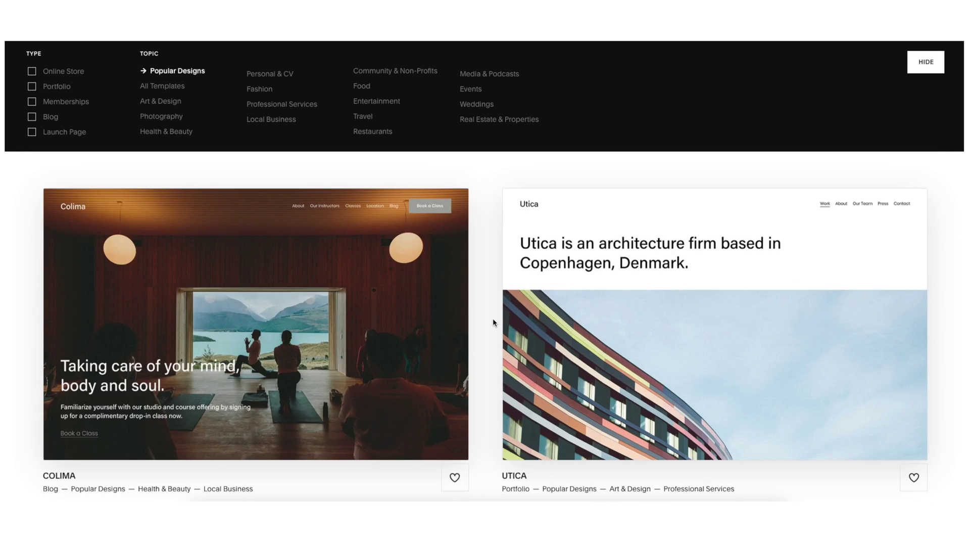
{"action": "scroll", "coordinate": [493, 322], "scroll_direction": "down", "scroll_amount": 12}
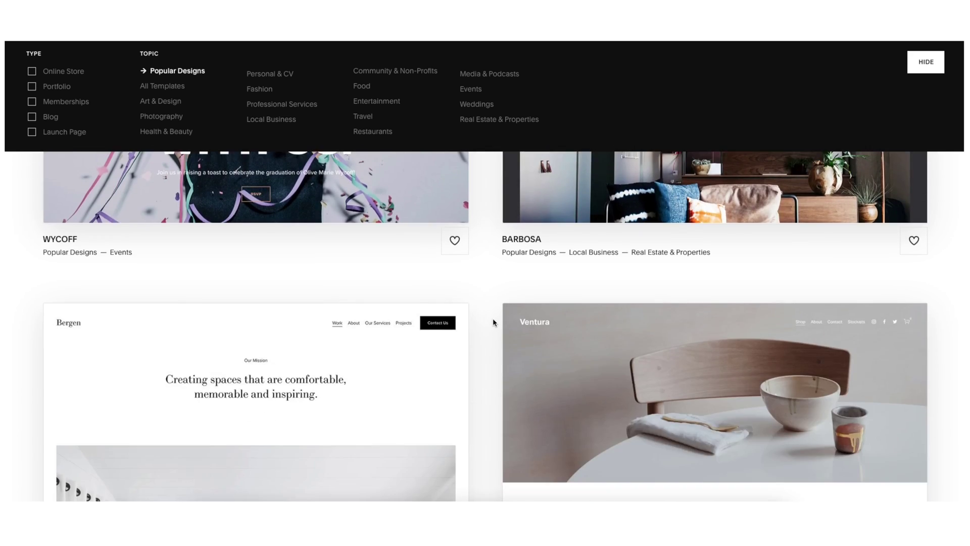
{"action": "scroll", "coordinate": [493, 323], "scroll_direction": "down", "scroll_amount": 9}
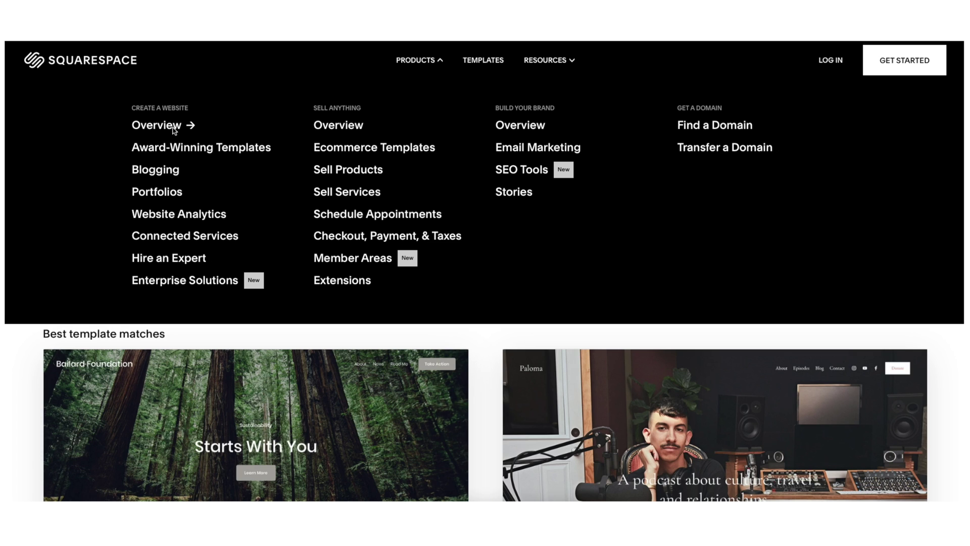
- Open Products > Overview and scroll down to the Built-in SEO tools section
{"action": "left_click", "coordinate": [173, 129]}
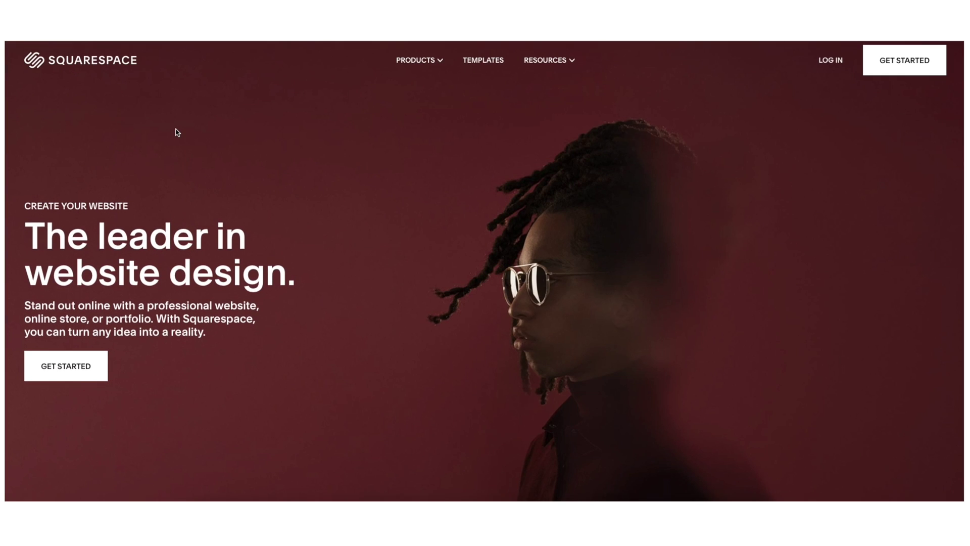
{"action": "scroll", "coordinate": [231, 175], "scroll_direction": "down", "scroll_amount": 5}
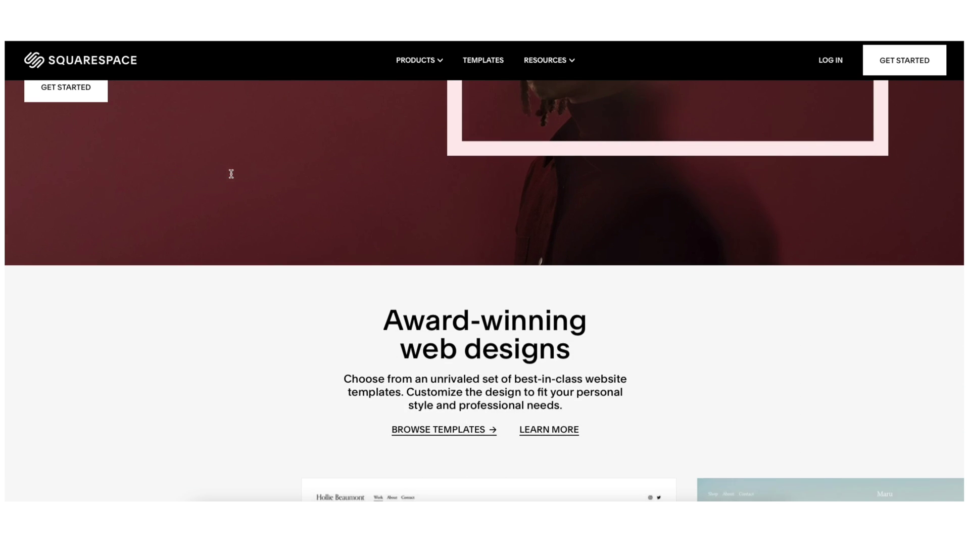
{"action": "scroll", "coordinate": [231, 174], "scroll_direction": "down", "scroll_amount": 8}
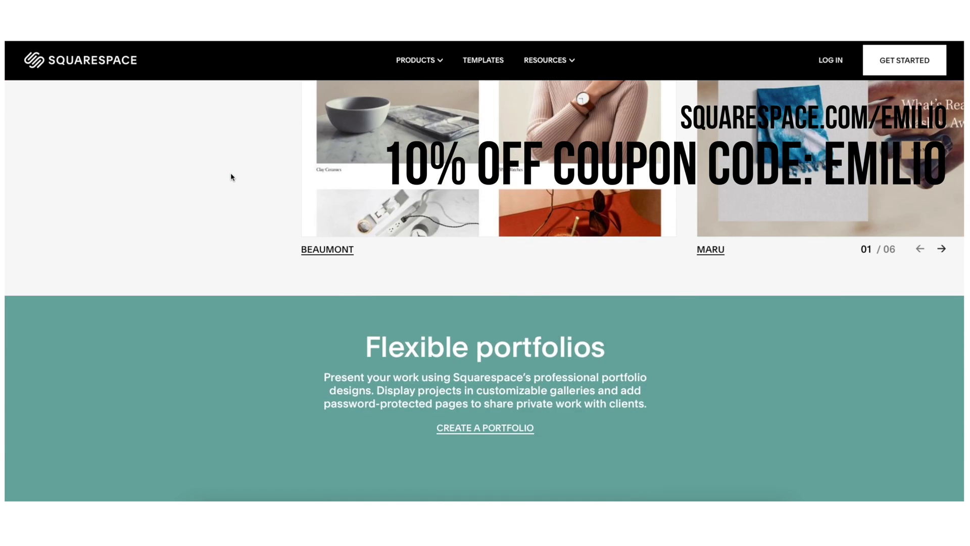
{"action": "scroll", "coordinate": [231, 177], "scroll_direction": "down", "scroll_amount": 10}
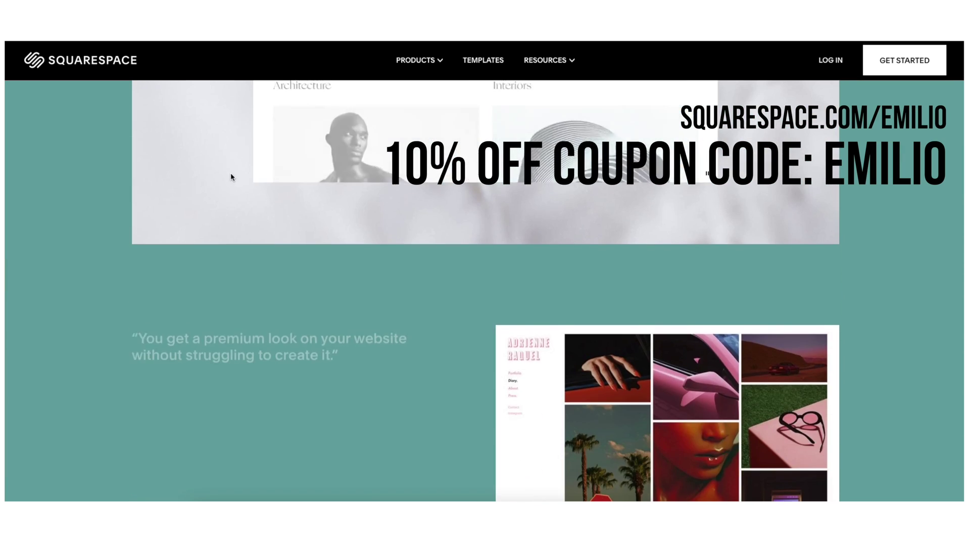
{"action": "scroll", "coordinate": [232, 176], "scroll_direction": "down", "scroll_amount": 10}
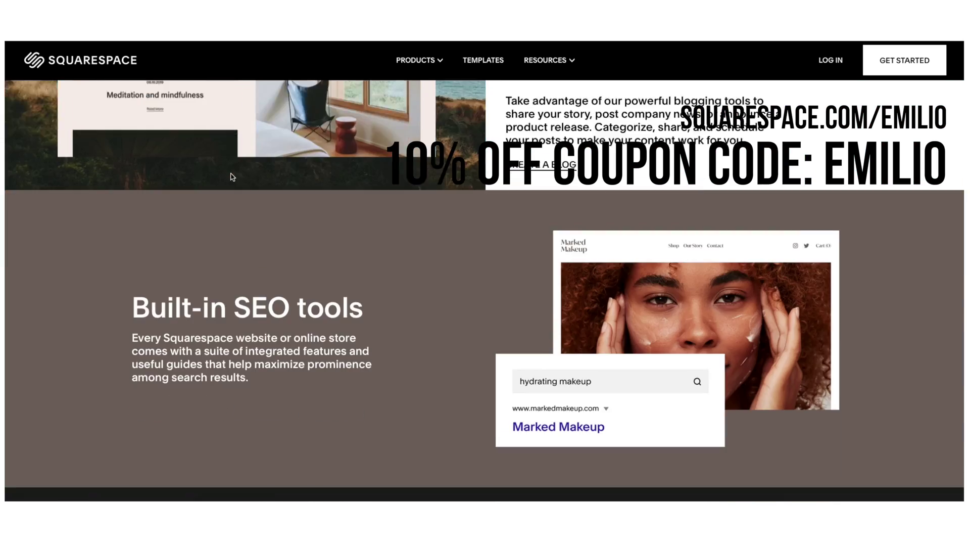